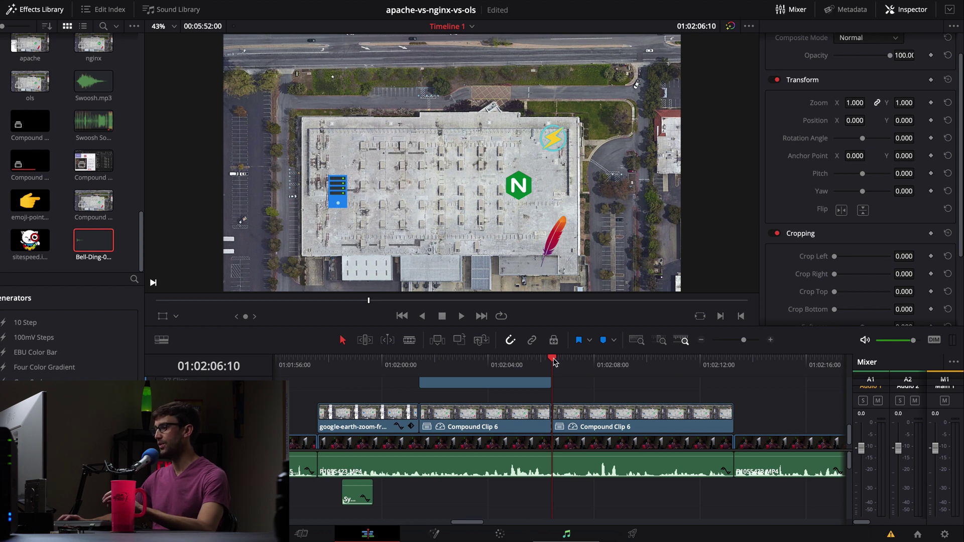
Step: Convert the second Compound Clip 6 into a Fusion clip and select the resulting Fusion Clip 2
left_click(582, 414)
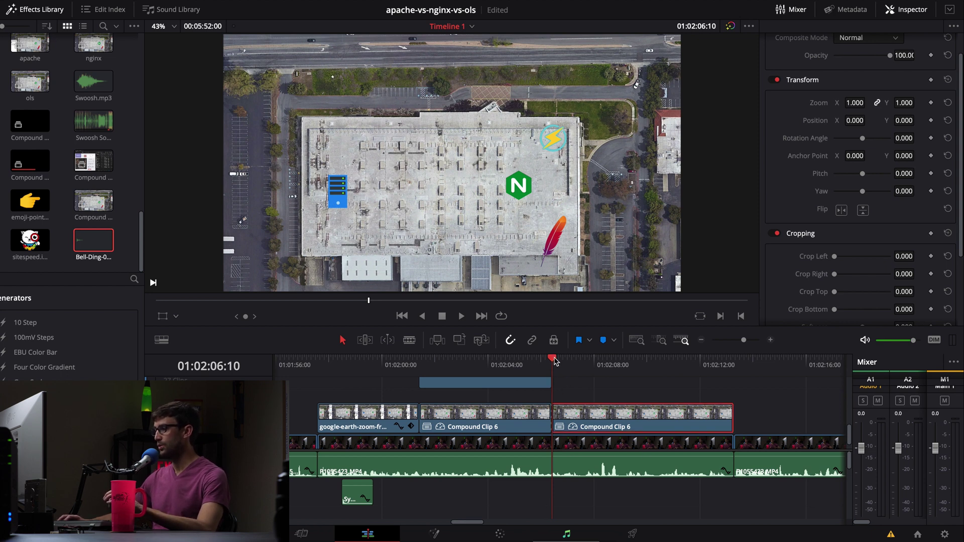
mouse_move(555, 361)
left_mouse_down()
mouse_move(730, 371)
mouse_move(552, 364)
left_mouse_up()
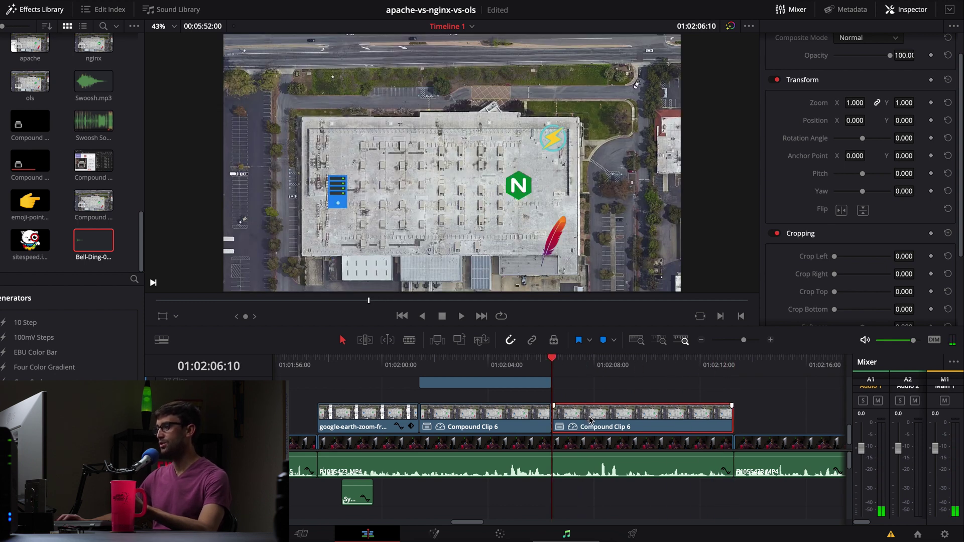
right_click(590, 420)
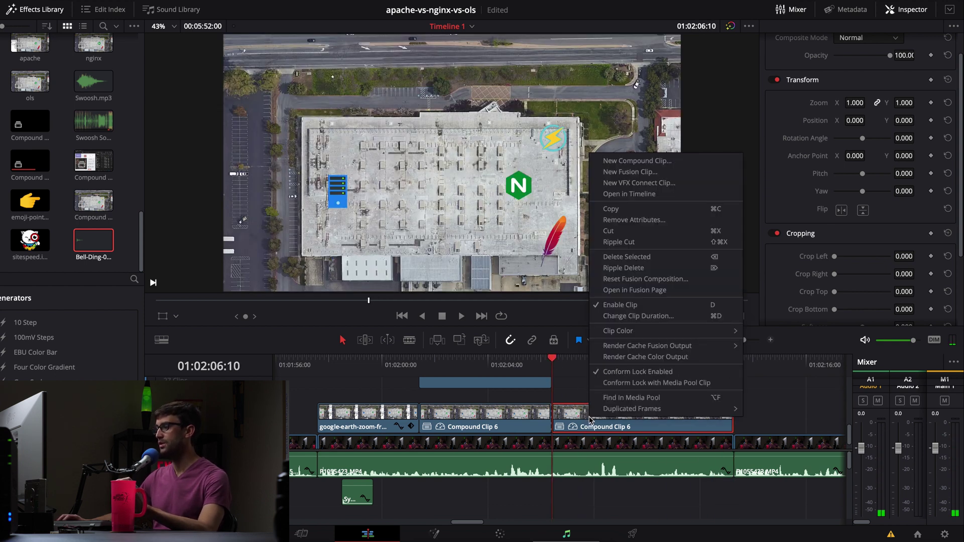
left_click(652, 174)
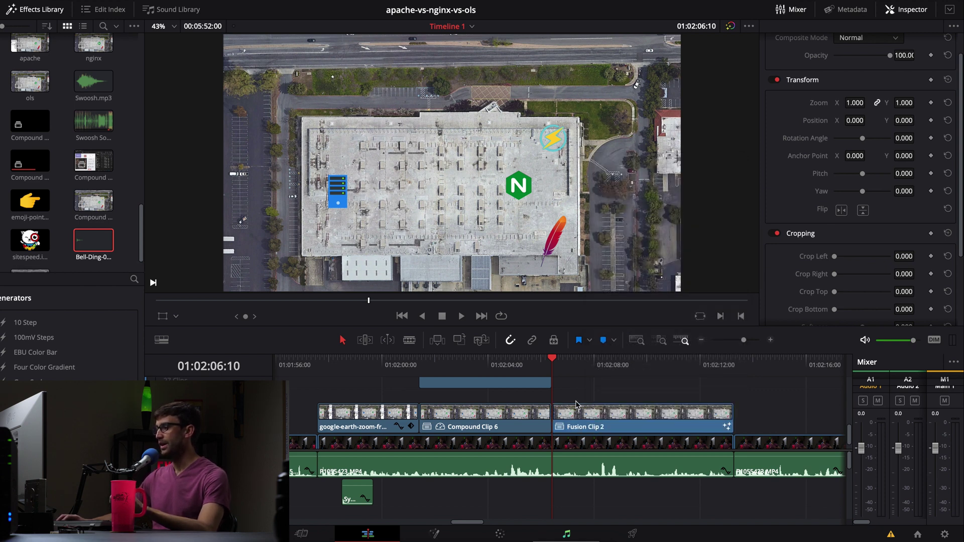
left_click(580, 428)
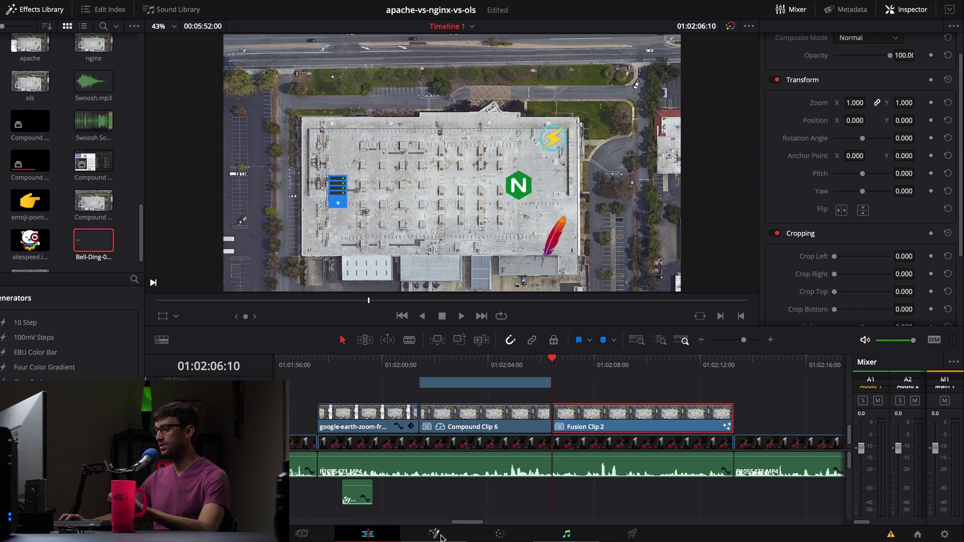
Step: In Fusion, add a Text+ node merged over the map footage and place Text1 below Merge1
left_click(437, 535)
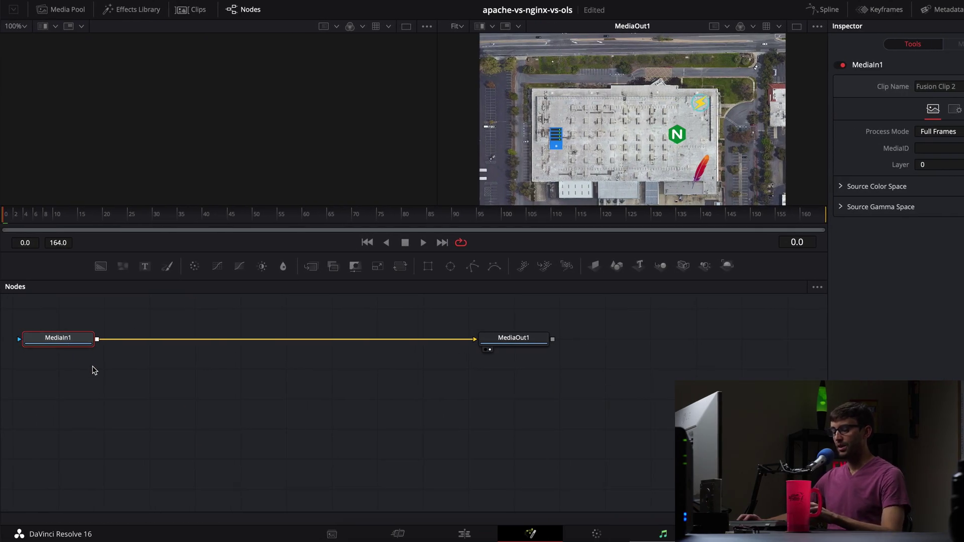
key("shift+space")
type("crop")
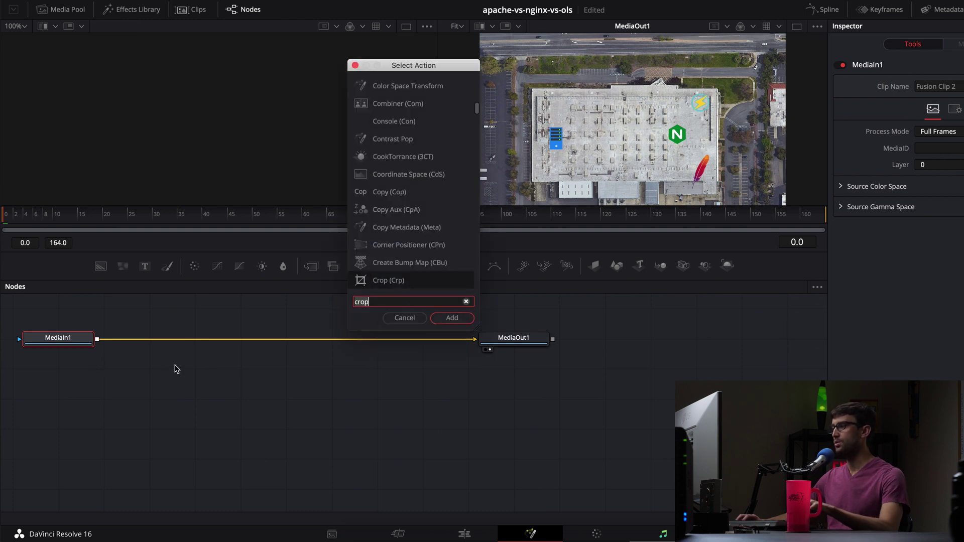
key("BackSpace")
key("BackSpace")
key("BackSpace")
key("BackSpace")
type("text")
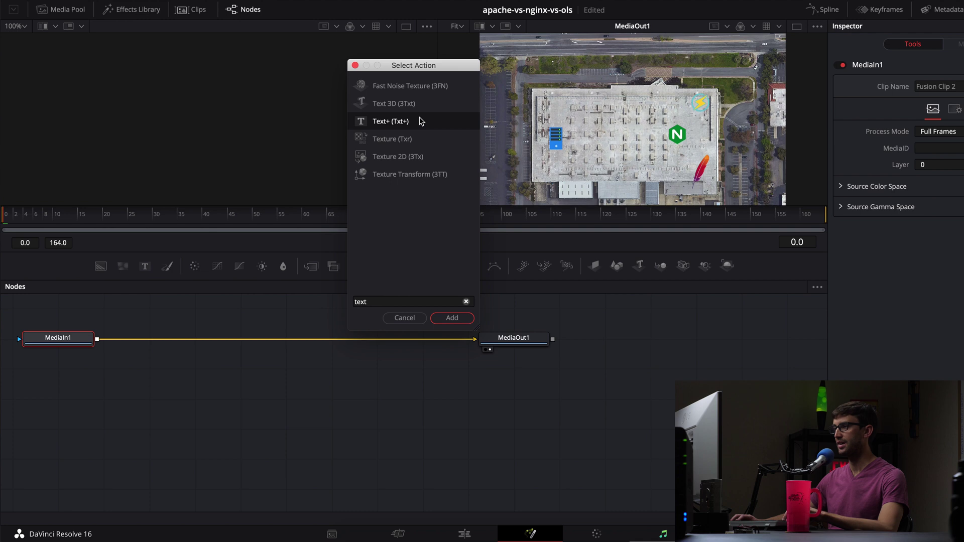
type("+")
left_click(452, 318)
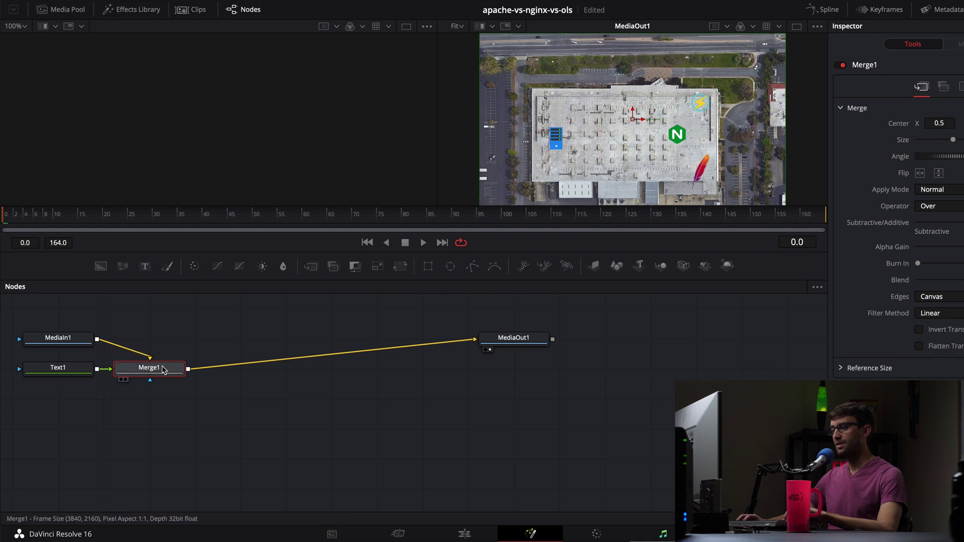
left_click_drag(80, 370, 90, 400)
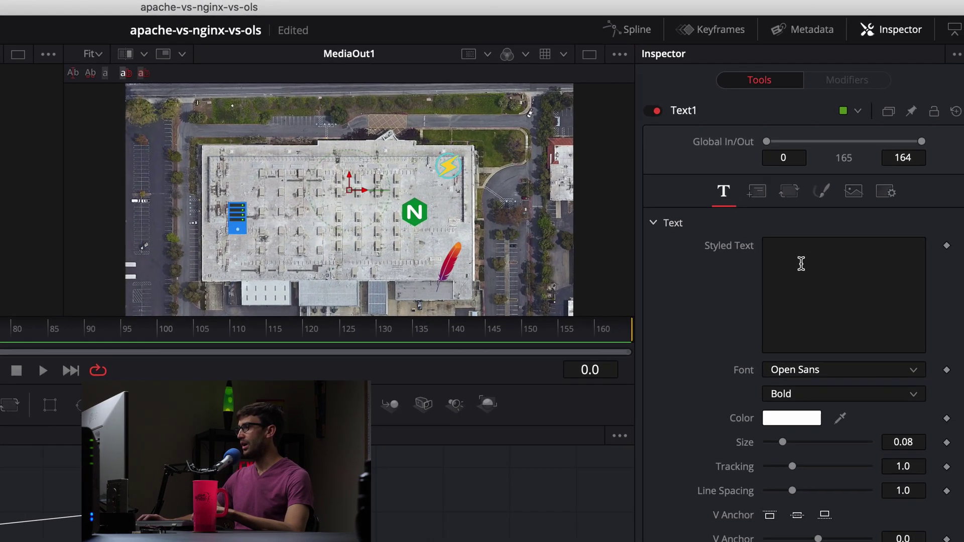
Step: Fill Text1's Styled Text with a long row of hyphens and colour it teal
left_click(941, 169)
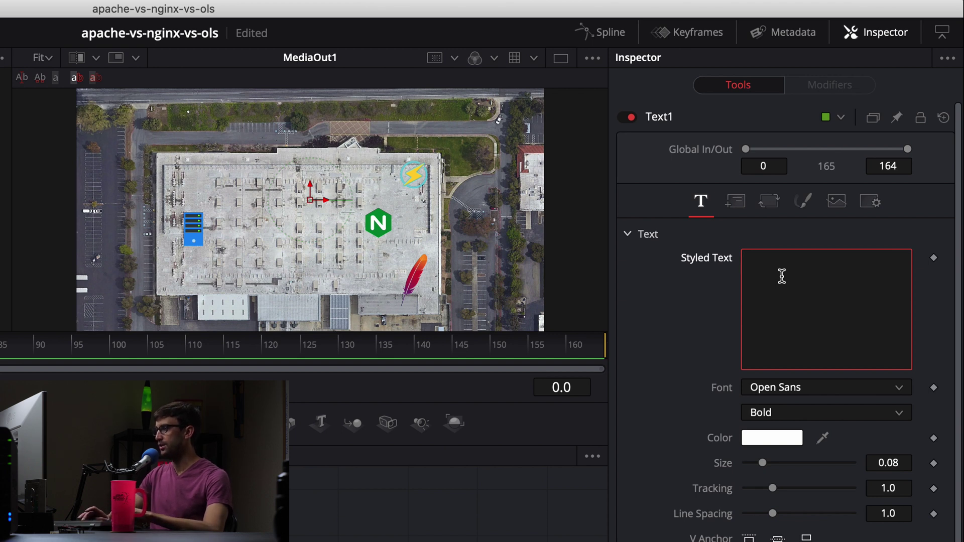
type("-------")
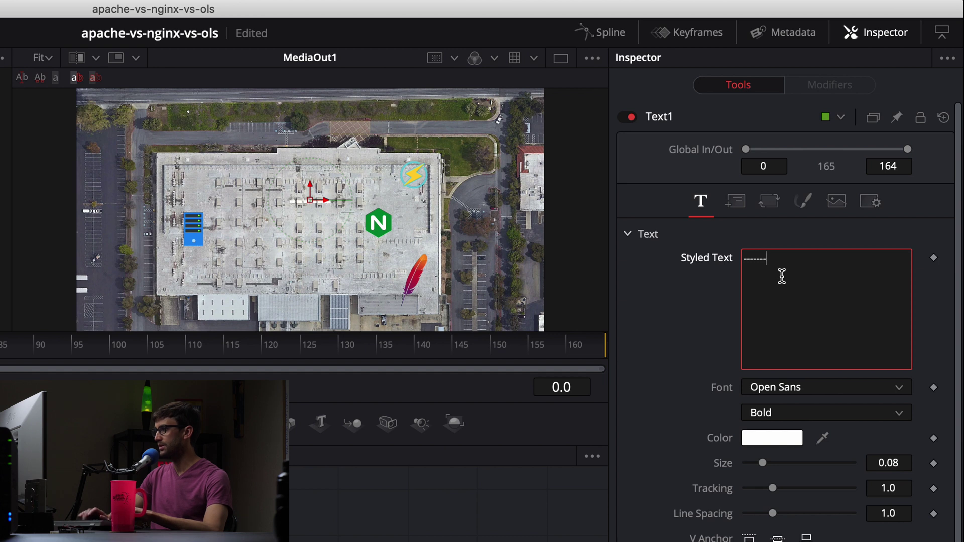
type("---")
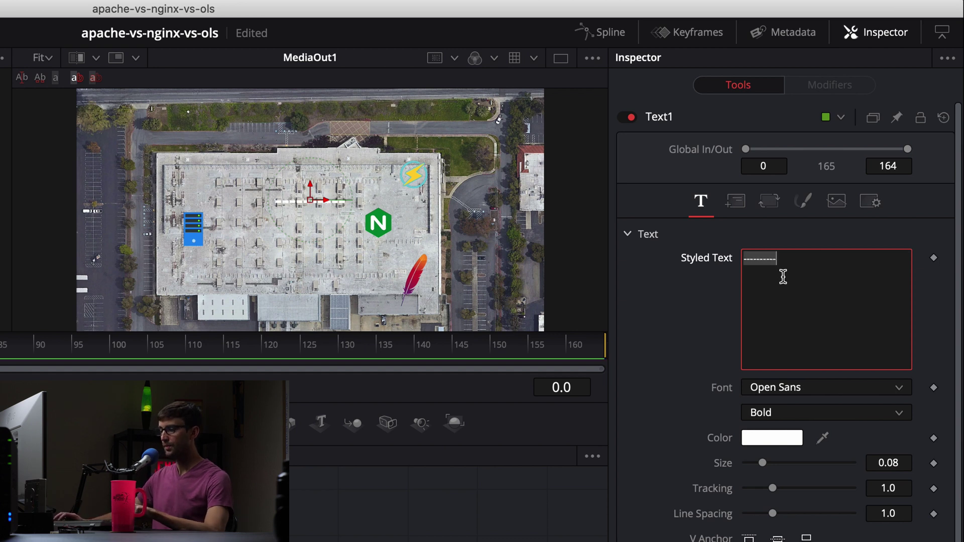
type("----------------------------------------")
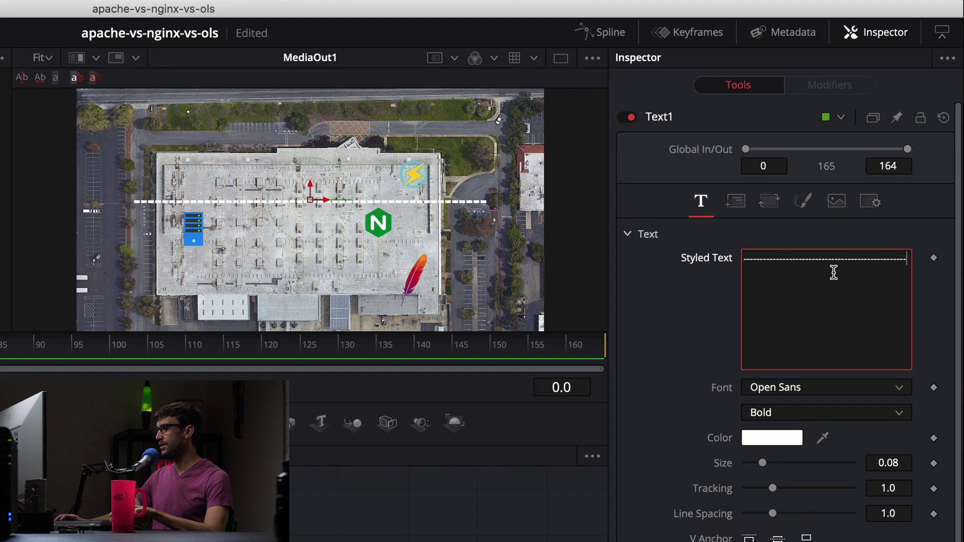
type("----------------------------------")
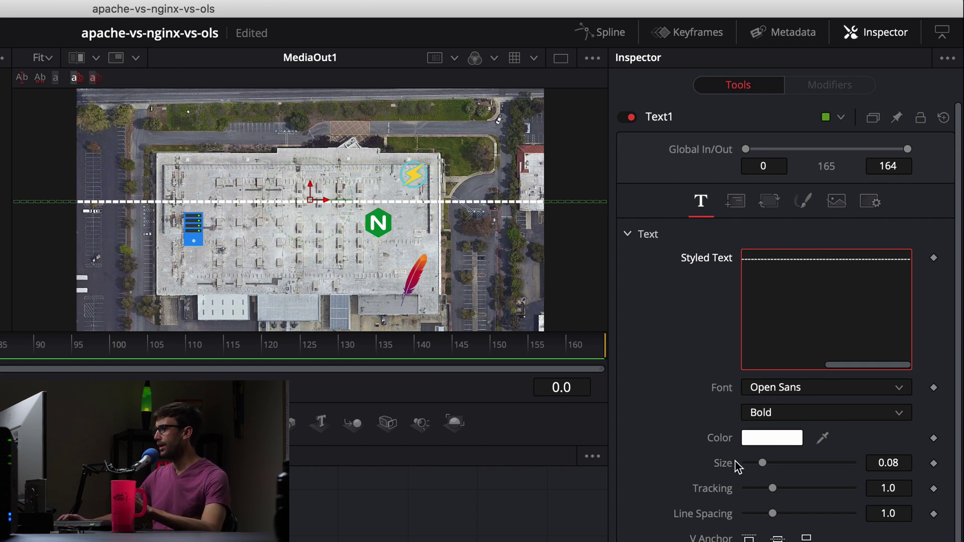
left_click(770, 441)
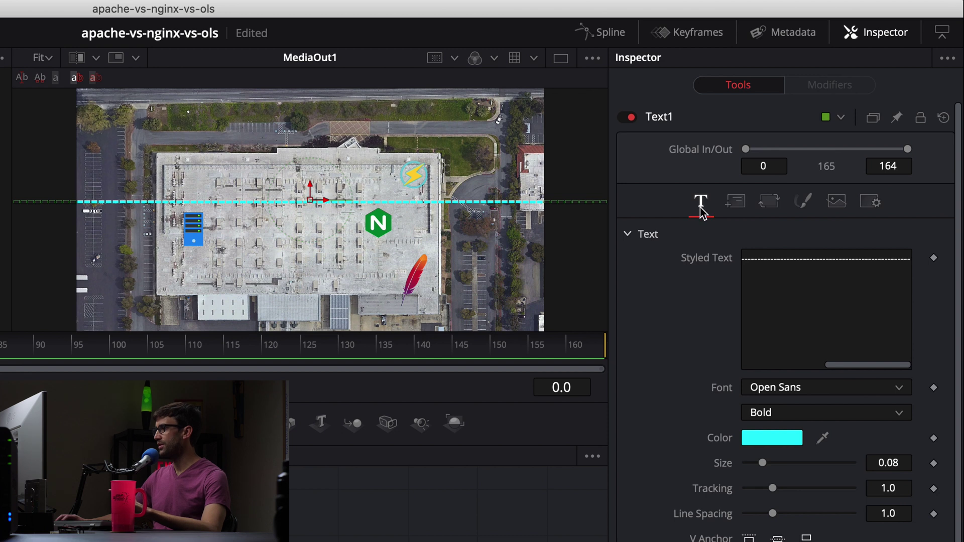
Step: Set Text1's layout type to Path and draw an arc from the server icon over the building
left_click(735, 205)
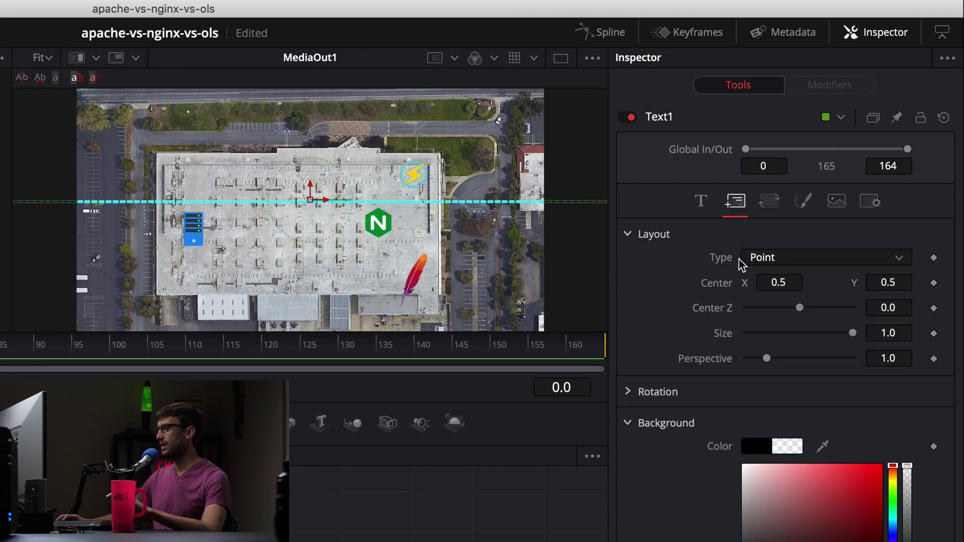
left_click(771, 266)
left_click(802, 336)
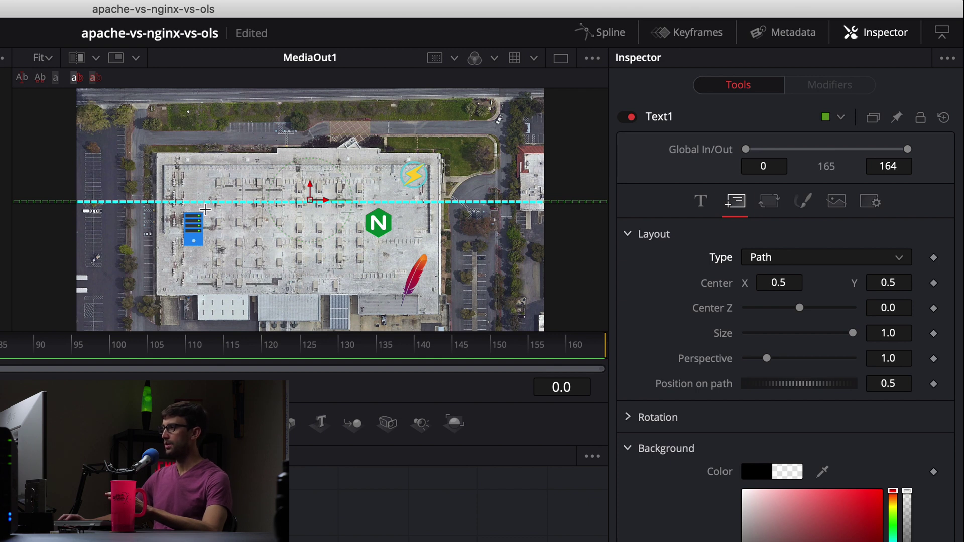
left_click_drag(205, 210, 246, 170)
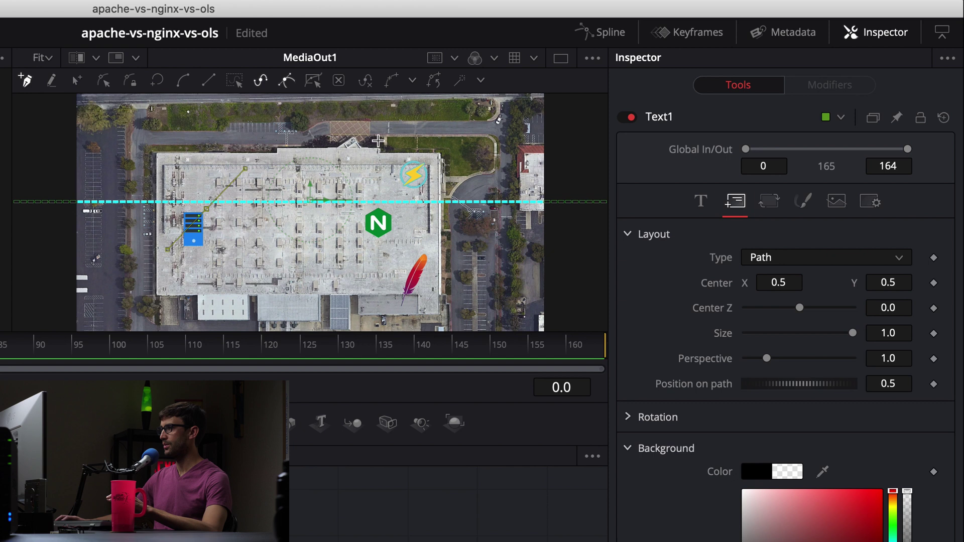
left_click_drag(365, 134, 433, 188)
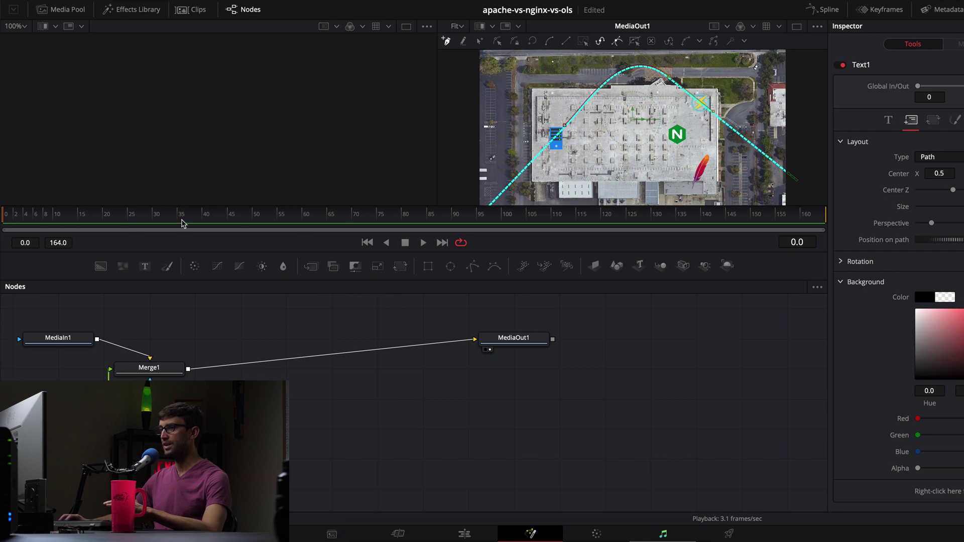
Step: At frame 0, keyframe Text1's Position on path at -1.814
left_click_drag(52, 222, 7, 219)
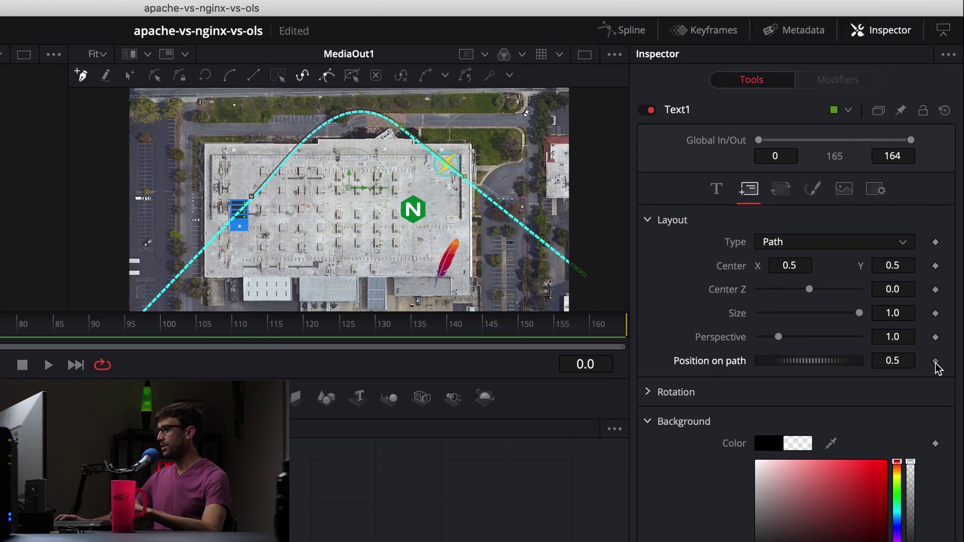
left_click(963, 240)
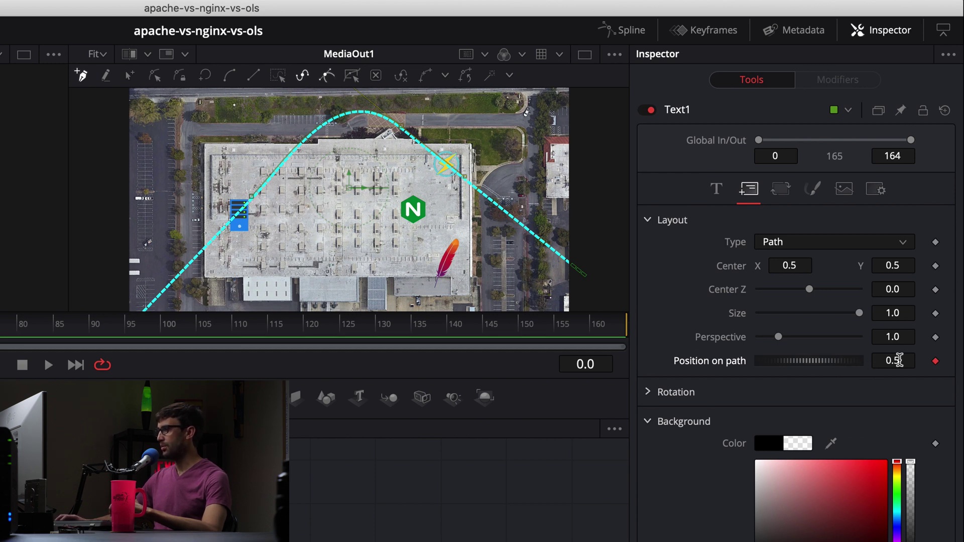
mouse_move(900, 360)
left_mouse_down()
mouse_move(793, 360)
mouse_move(905, 361)
left_mouse_up()
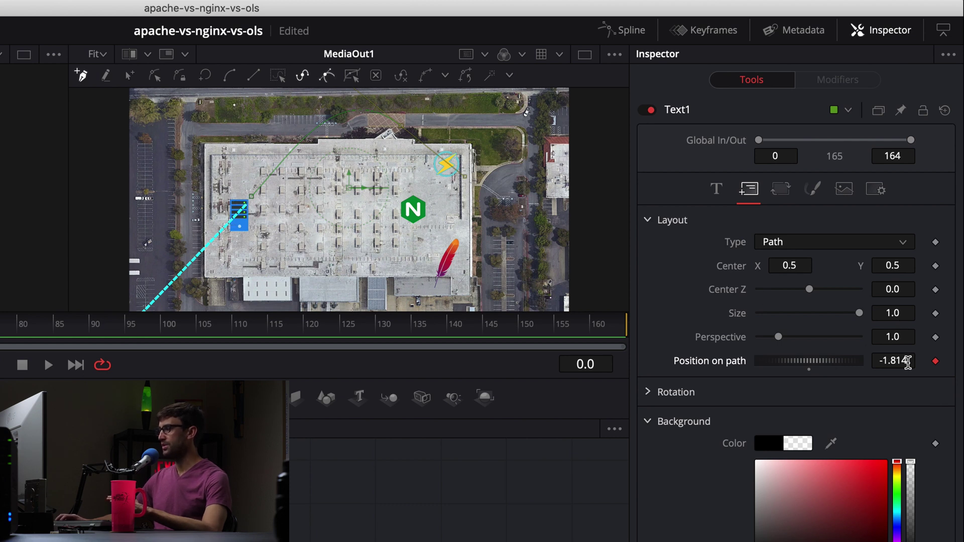
Step: At frame 164, keyframe Position on path again at 3.019
left_click_drag(10, 335, 648, 342)
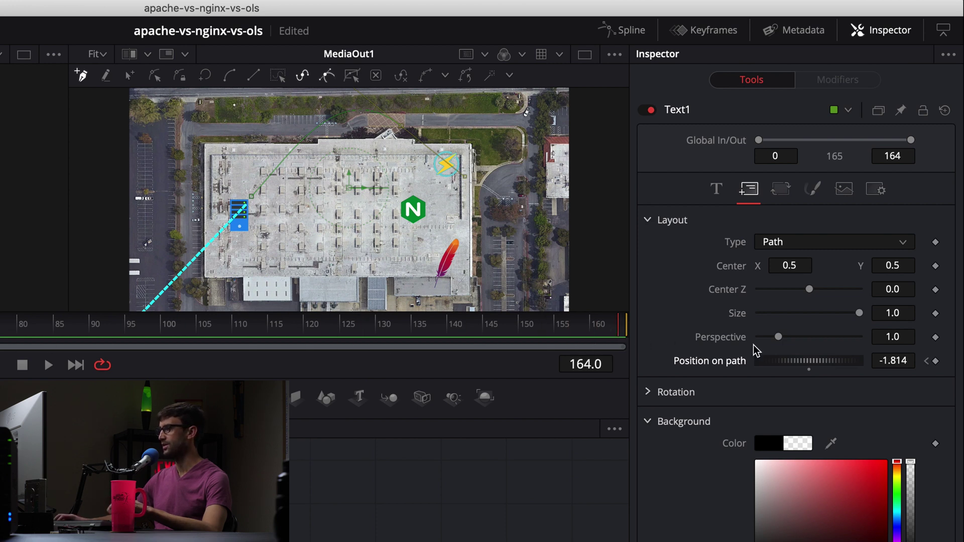
left_click(936, 362)
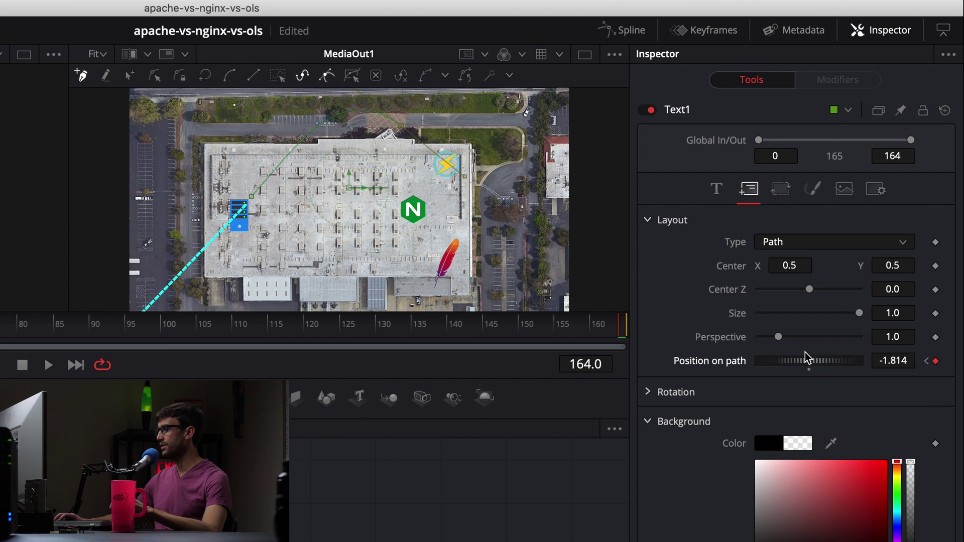
left_click_drag(786, 362, 857, 363)
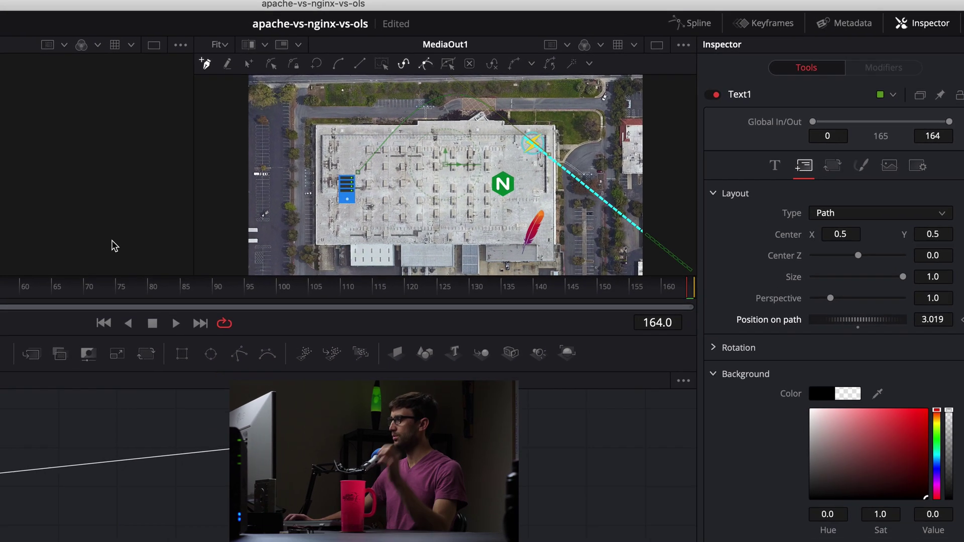
left_click(227, 292)
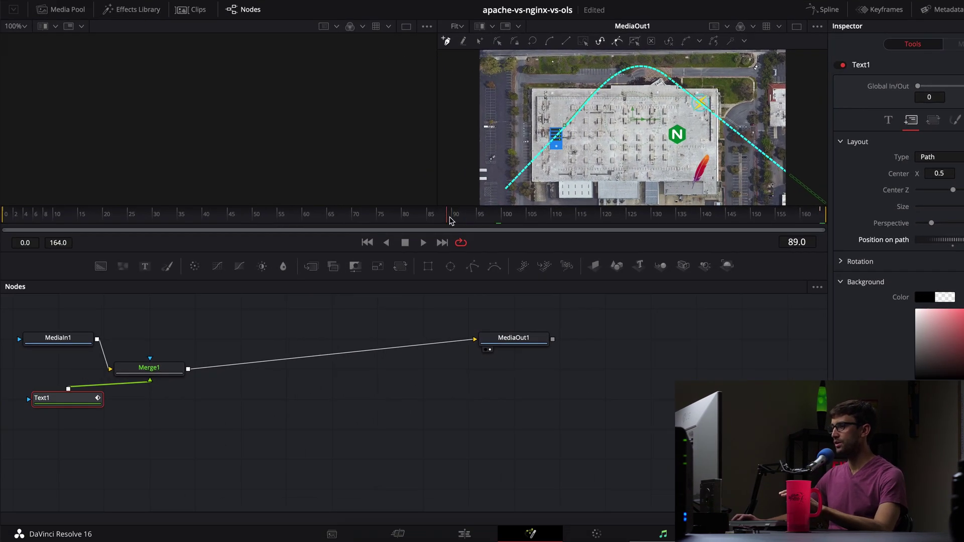
left_click_drag(450, 219, 422, 224)
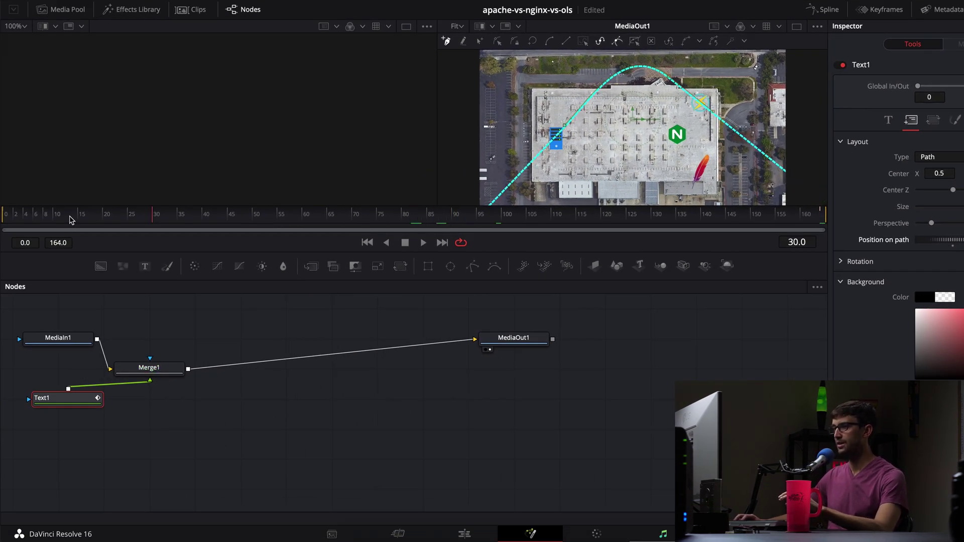
left_click_drag(71, 220, 10, 217)
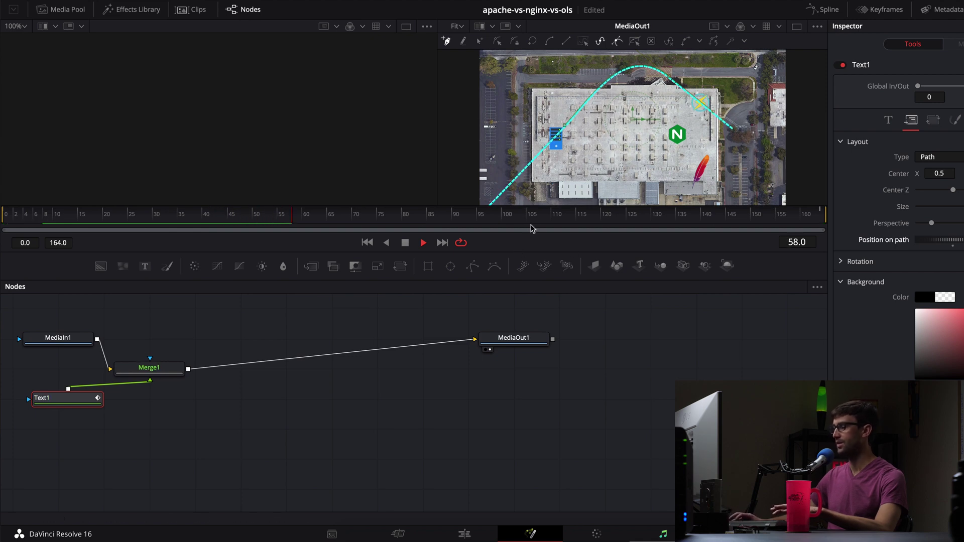
key("space")
left_click_drag(402, 226, 410, 227)
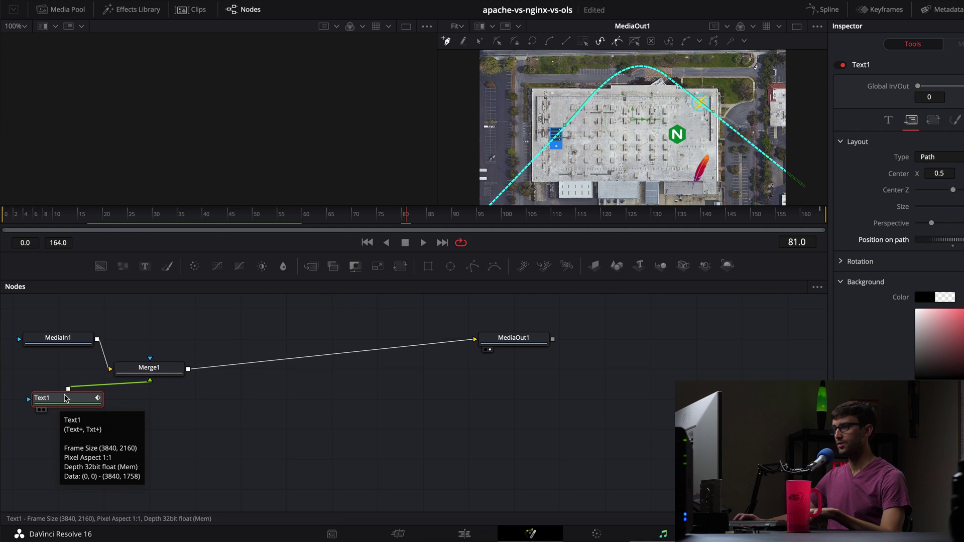
Step: Insert a Crop1 node between Text1 and Merge1 and tidy the node layout
key("shift+space")
type("crop")
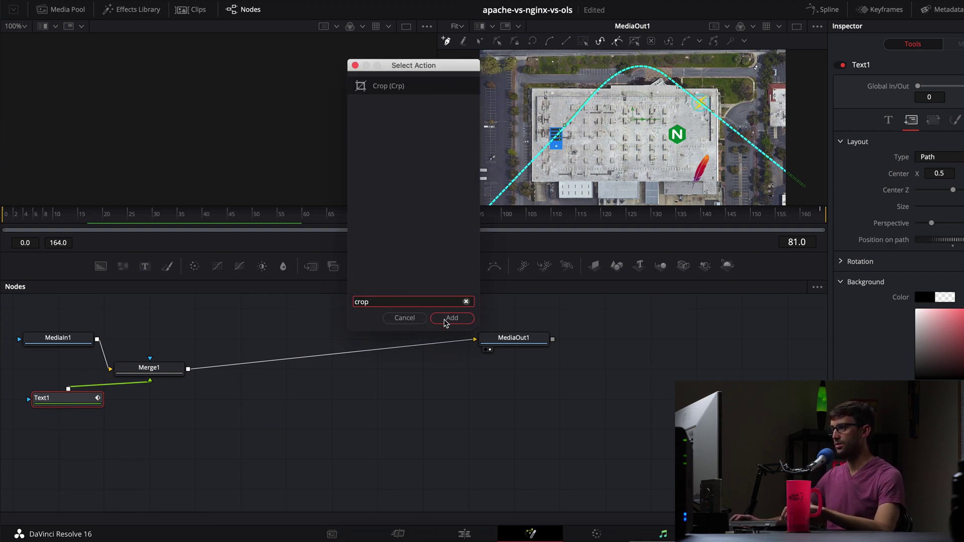
left_click(442, 319)
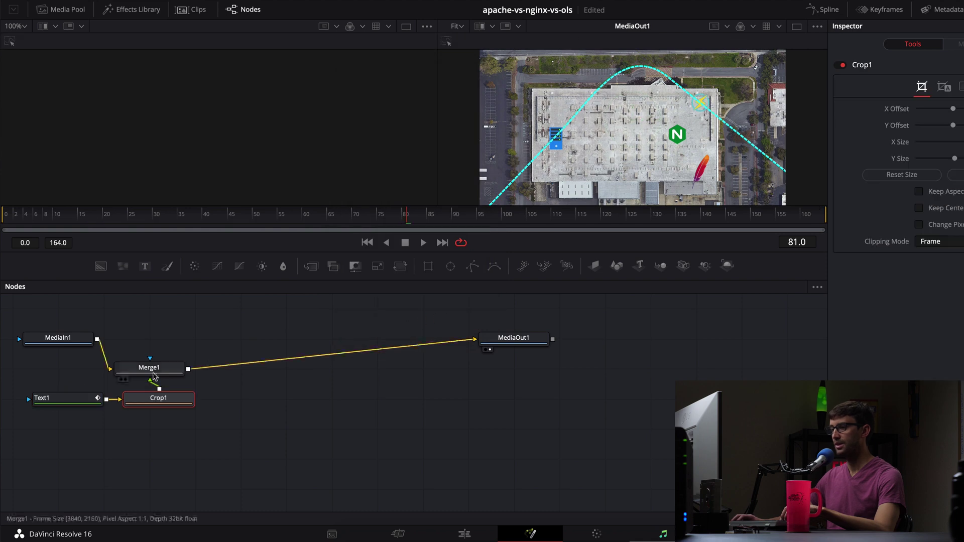
left_click_drag(151, 374, 198, 364)
mouse_move(158, 399)
left_mouse_down()
mouse_move(172, 400)
mouse_move(162, 397)
left_mouse_up()
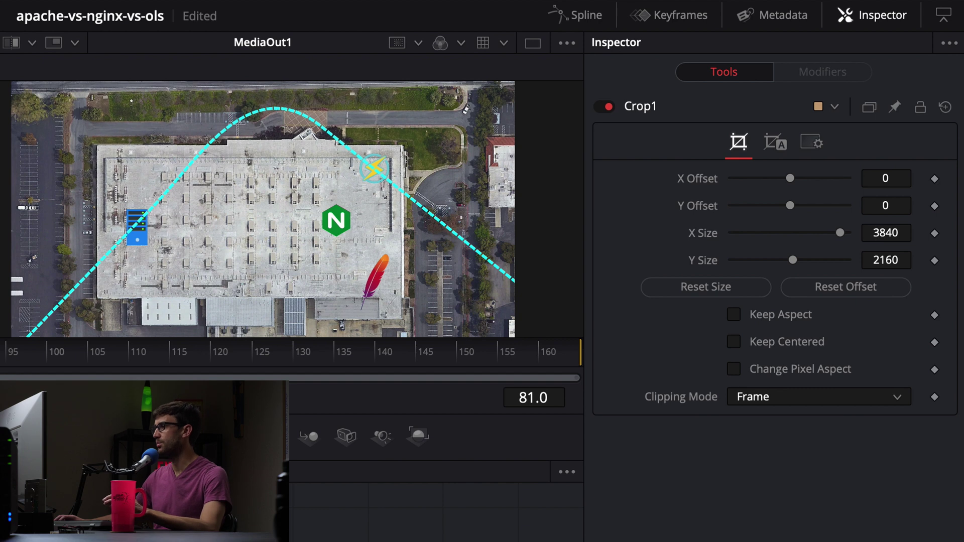
Step: Drag Crop1's X Size down from 3840 to 2703
left_click_drag(899, 238, 680, 237)
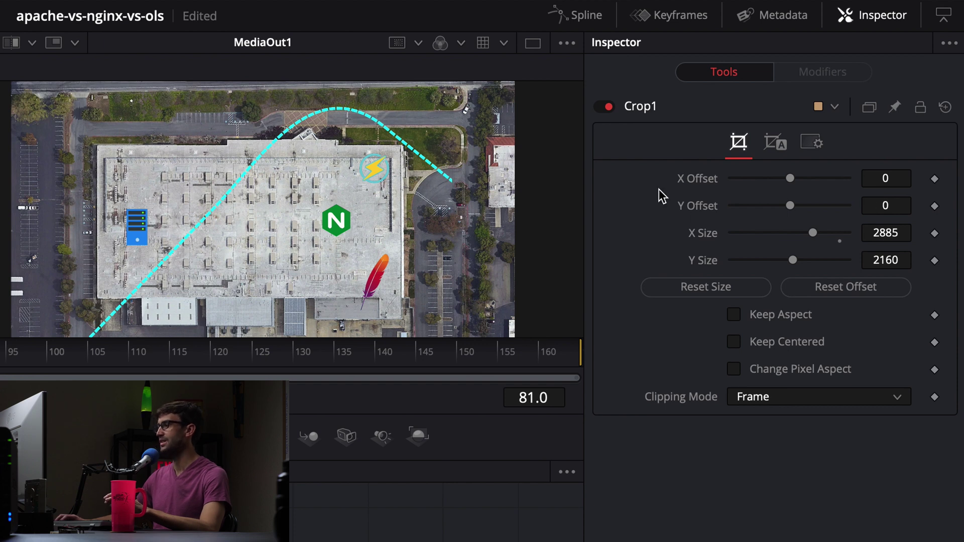
left_click_drag(883, 233, 846, 232)
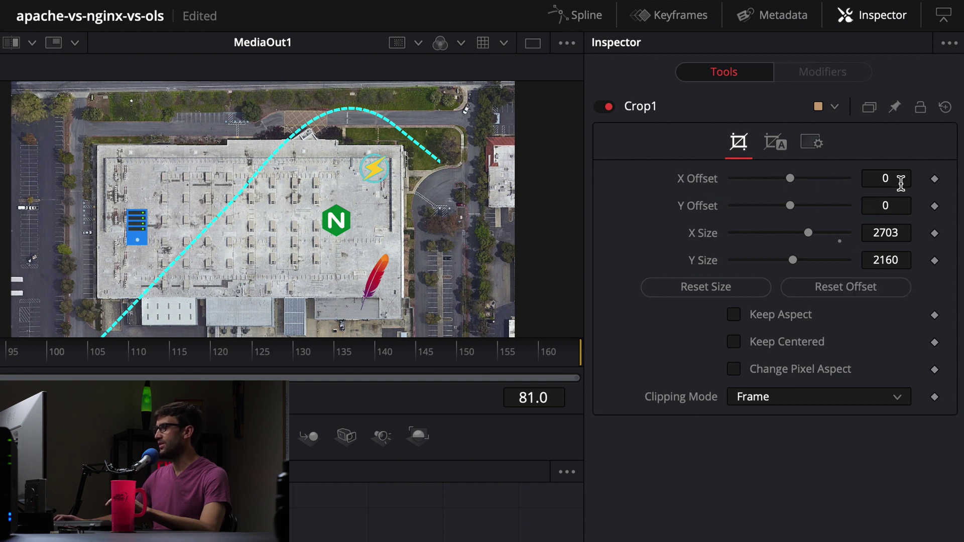
Step: Set Crop1's X Offset to 1100, then ease it back to 1026
left_click_drag(890, 180, 963, 180)
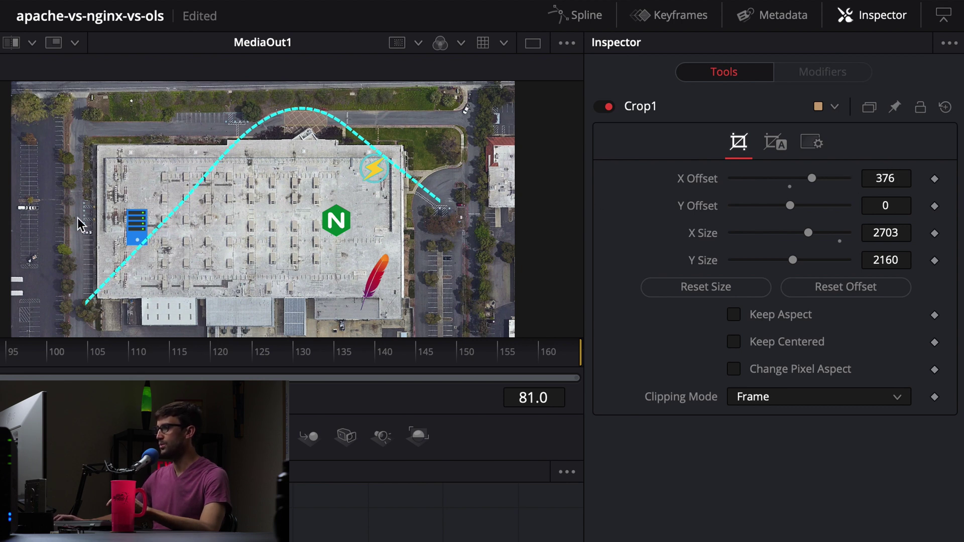
left_click_drag(883, 179, 963, 179)
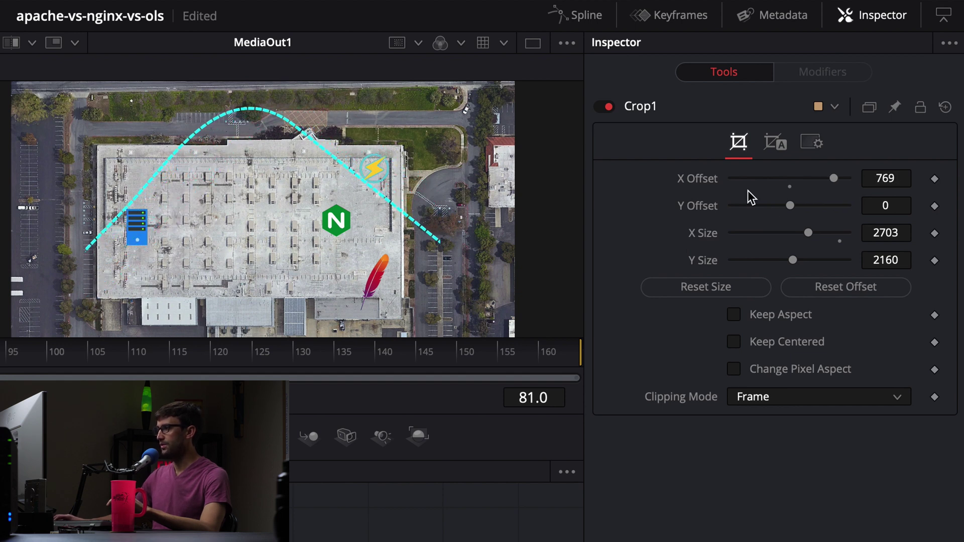
left_click_drag(886, 179, 963, 179)
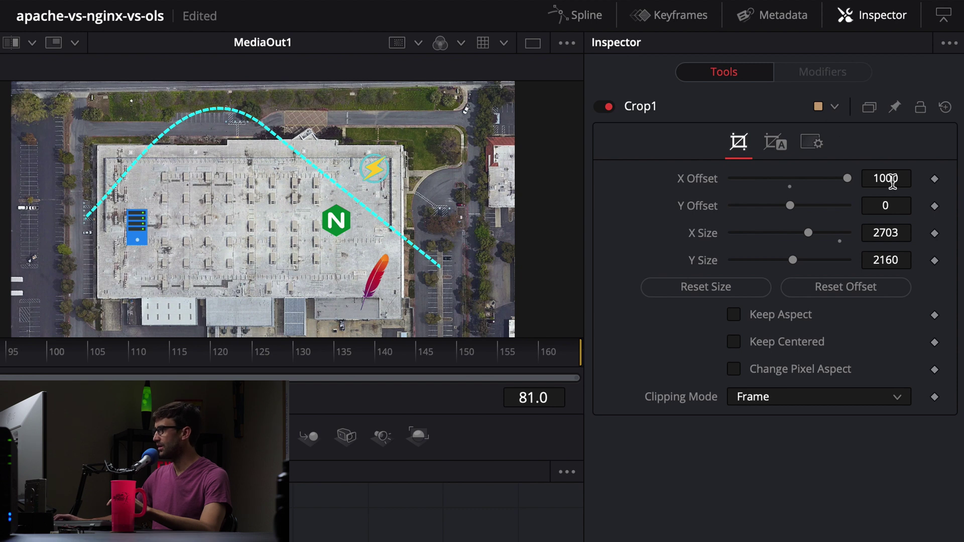
left_click(894, 181)
type("1")
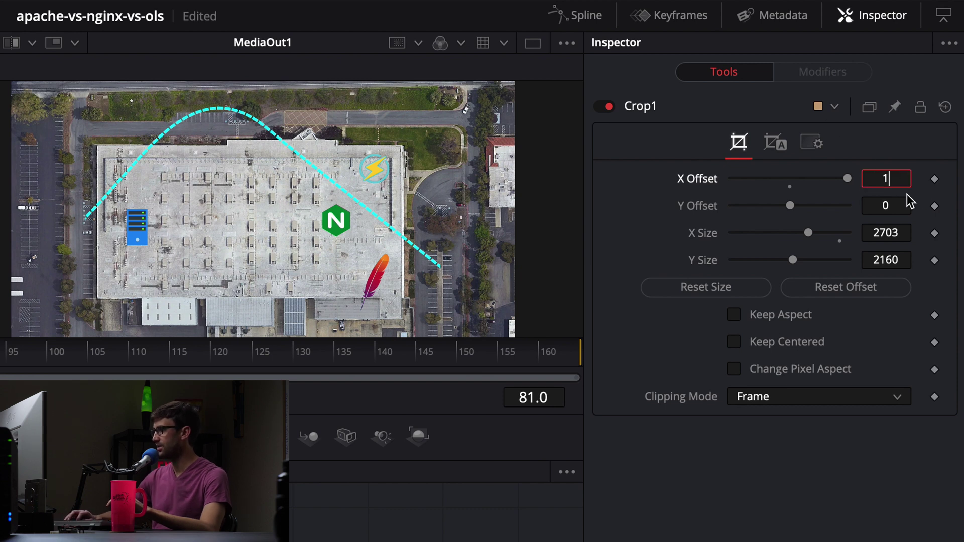
type("100")
key("Tab")
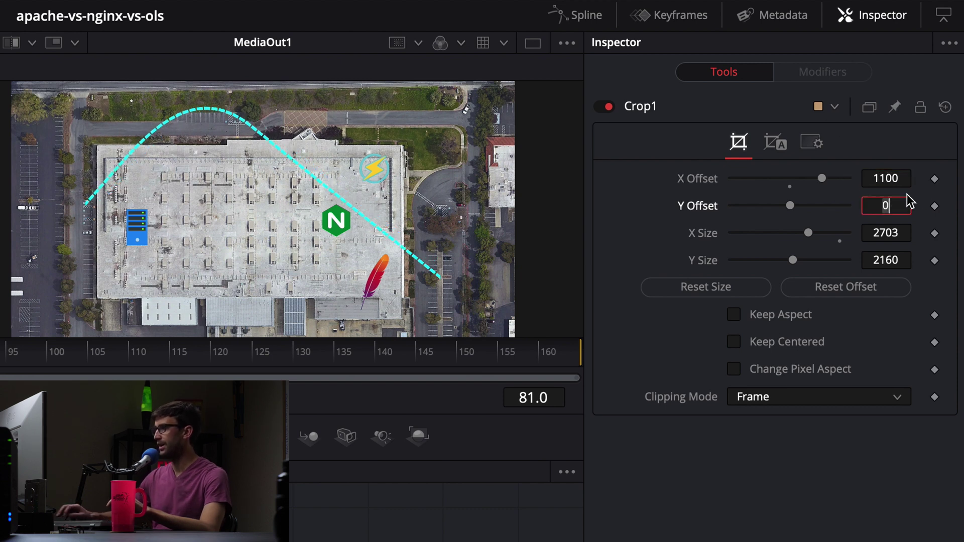
left_click_drag(881, 178, 860, 179)
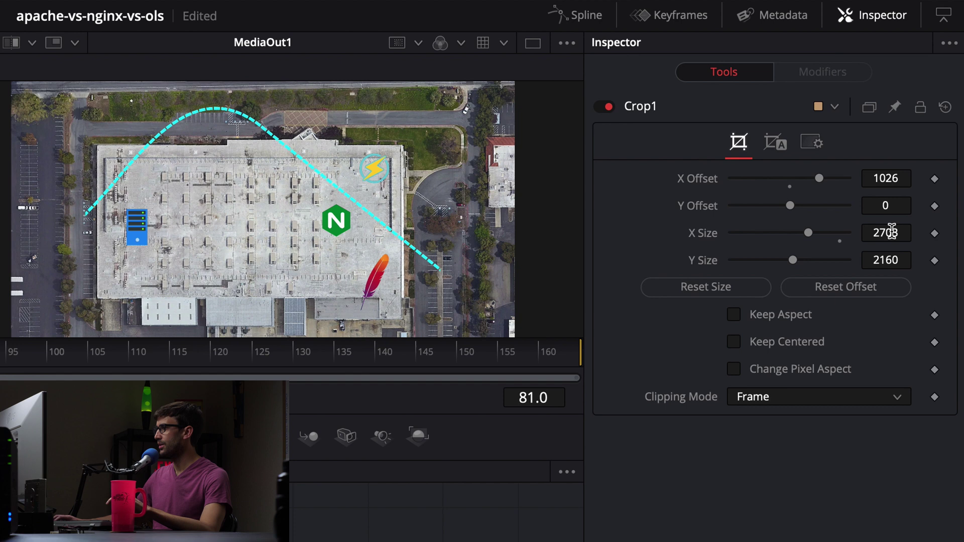
Step: Cut Crop1's X Size down to 1650 so the arc spans server icon to lightning logo
left_click_drag(886, 232, 584, 233)
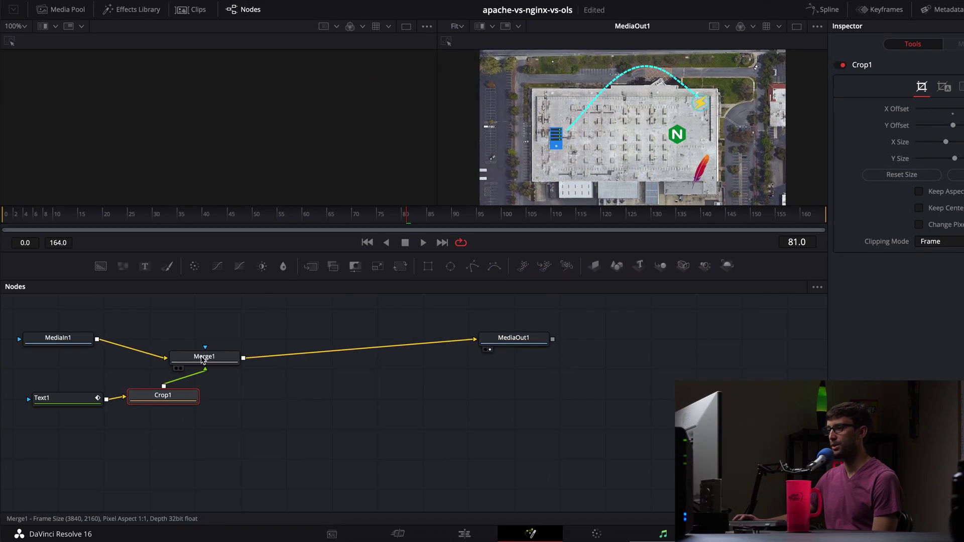
Step: Move Merge1's center left to X 0.485572 so the arc starts at the server icon
left_click(202, 360)
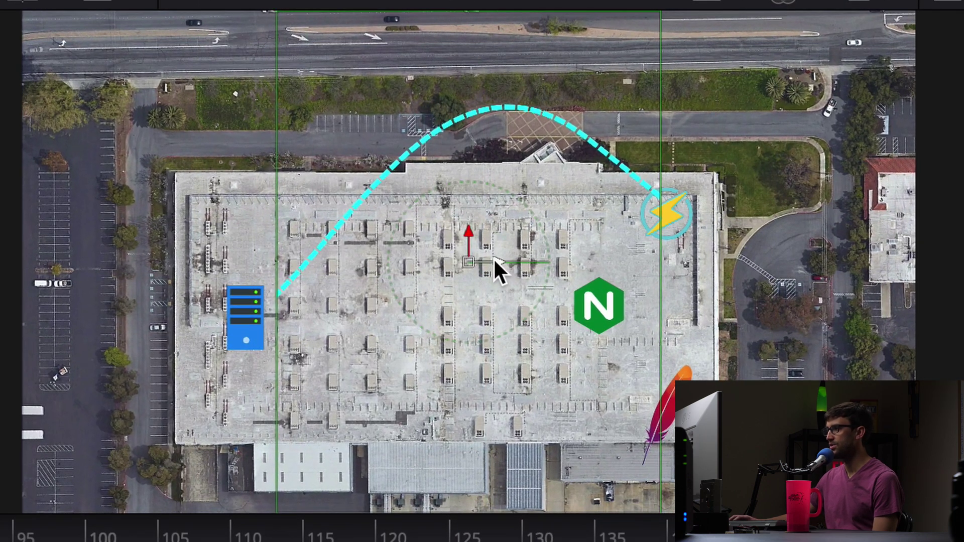
left_click_drag(493, 258, 481, 263)
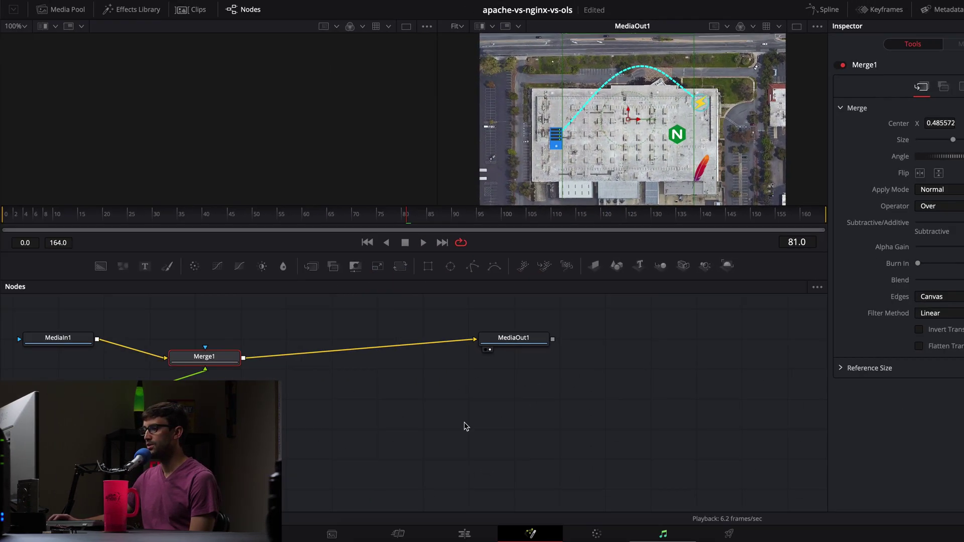
left_click(464, 535)
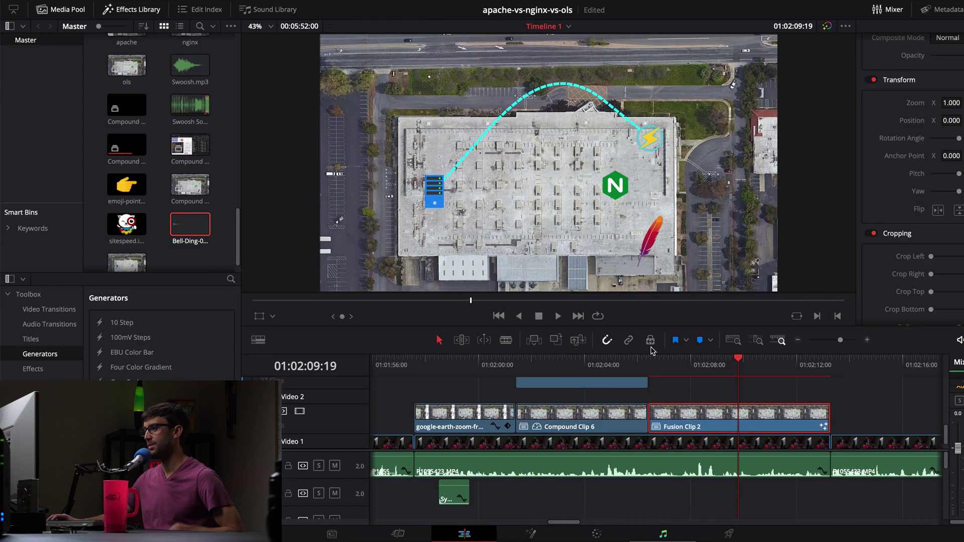
left_click(649, 360)
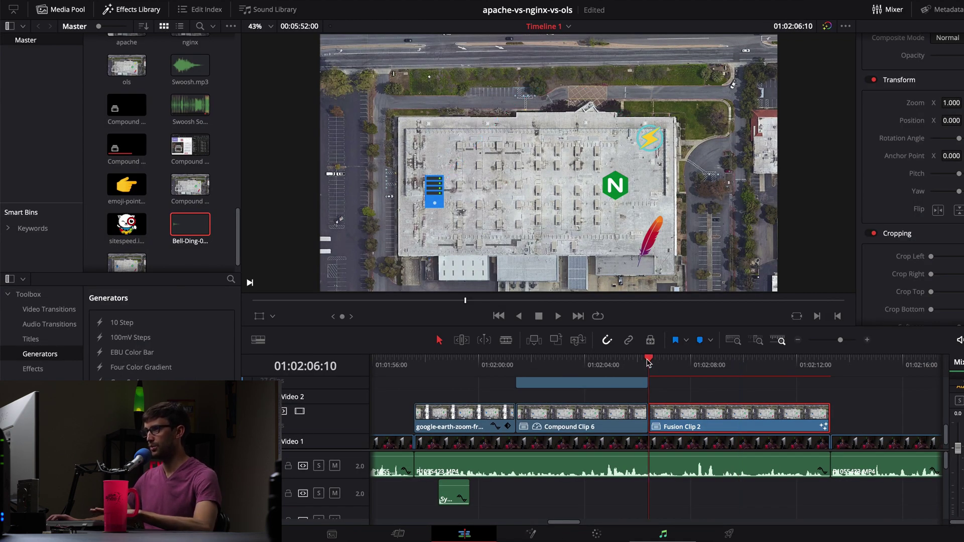
key("space")
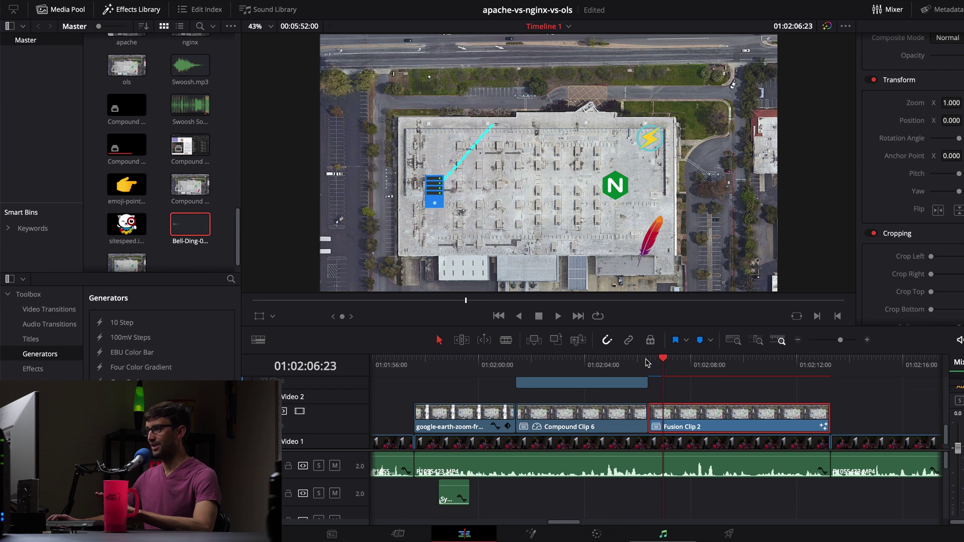
left_click(648, 360)
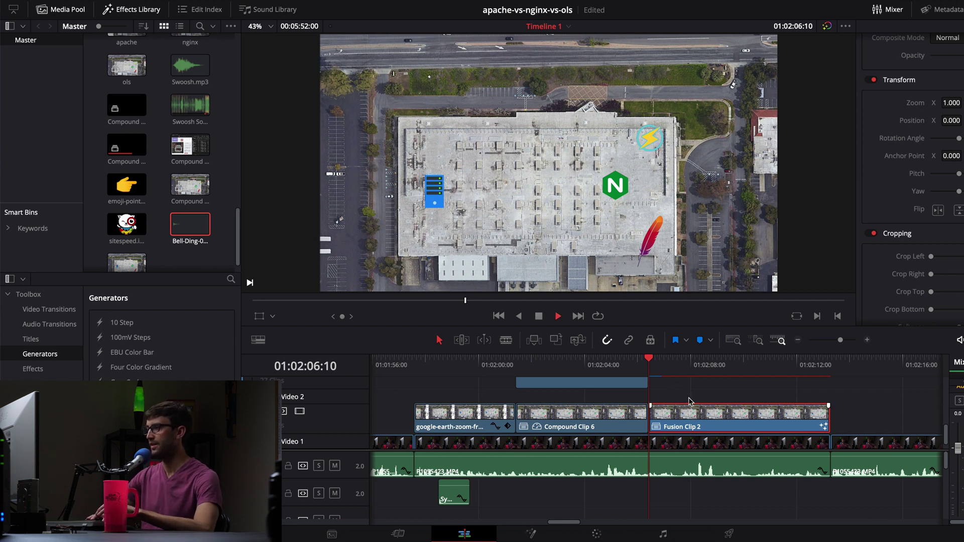
key("space")
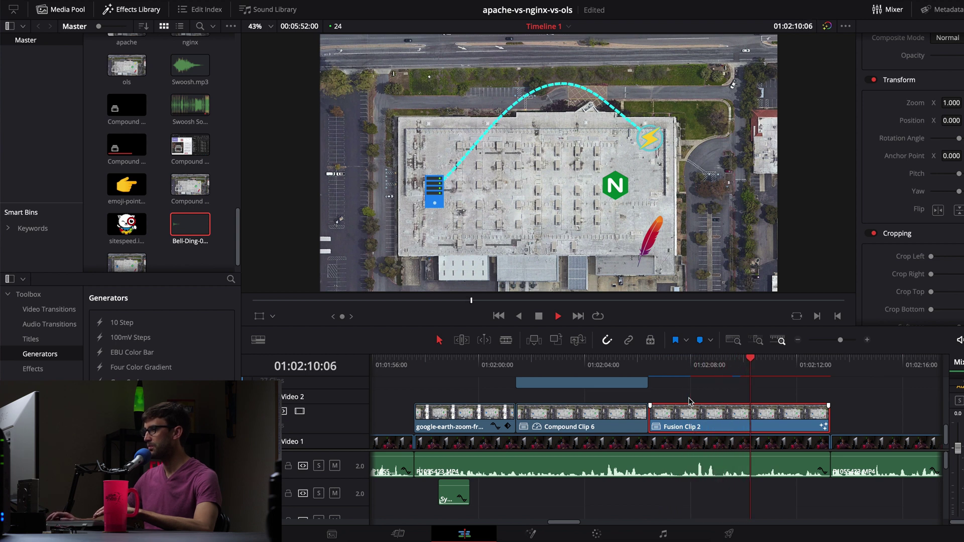
key("space")
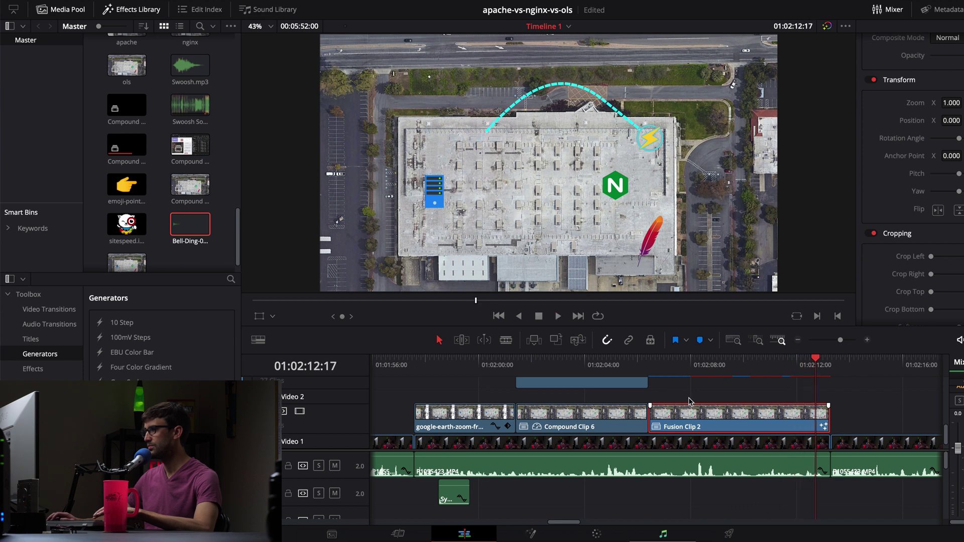
key("space")
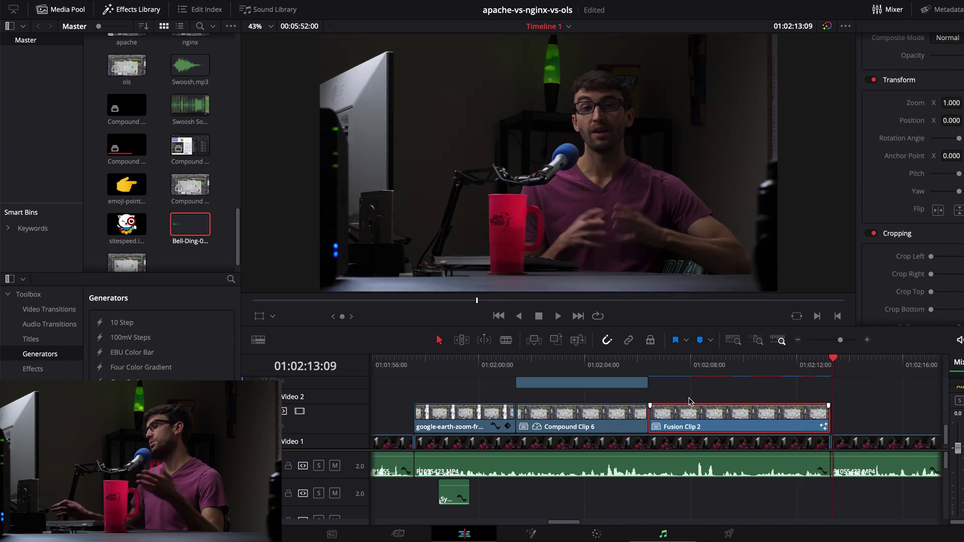
left_click(820, 366)
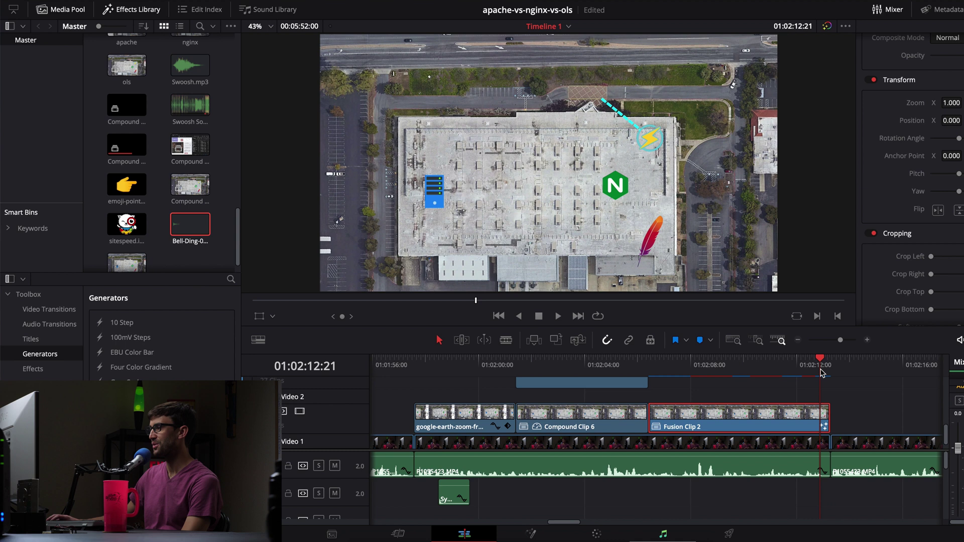
key("Right")
key("Right")
key("Right")
key("Right")
key("Right")
key("Right")
key("Right")
key("Right")
key("Right")
key("Right")
key("shift+v")
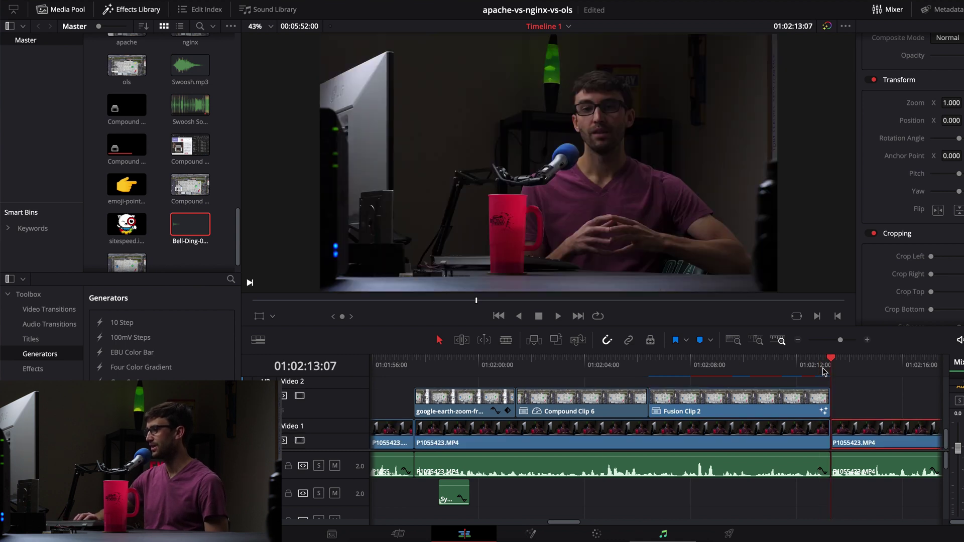
left_click(820, 365)
key("Right")
key("Right")
key("Right")
key("Right")
key("Right")
key("Right")
key("Right")
key("Right")
key("Right")
key("Right")
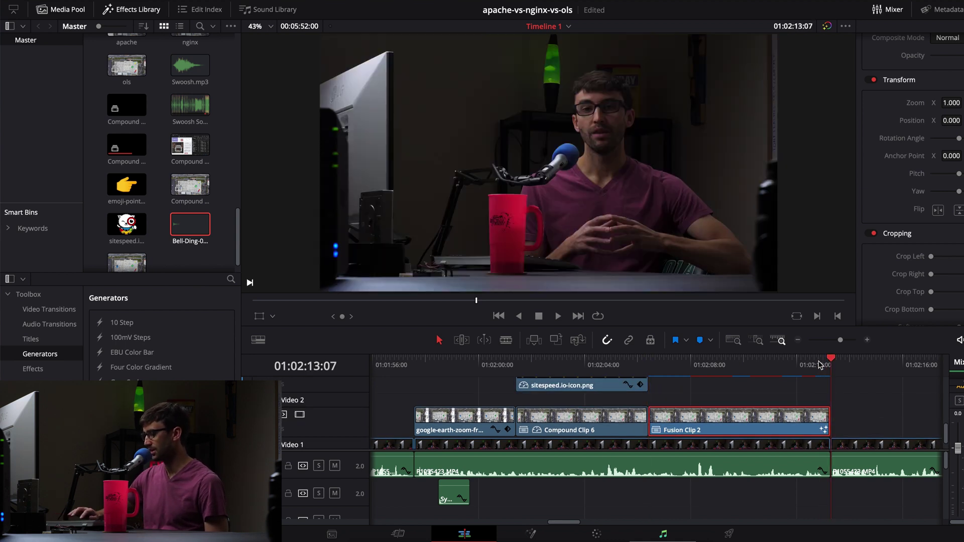
key("Left")
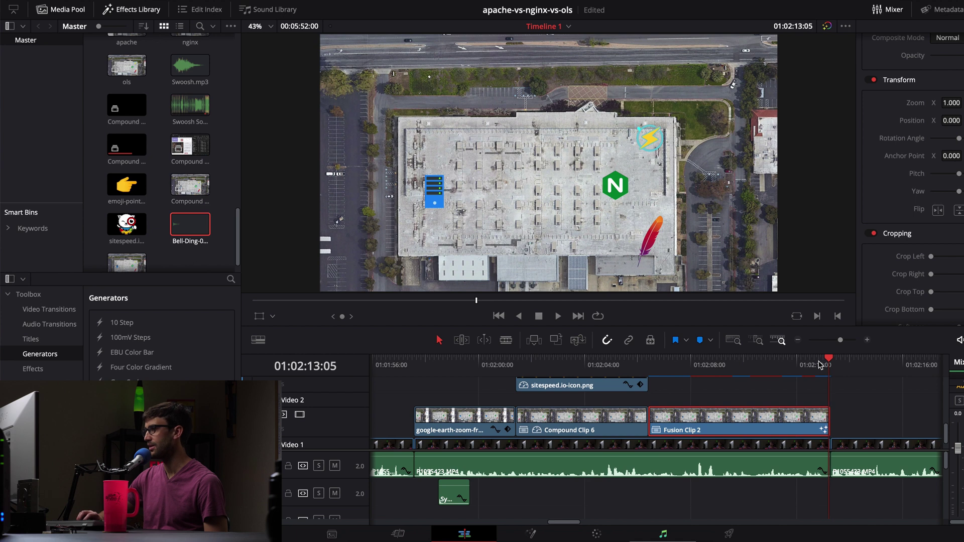
key("Right")
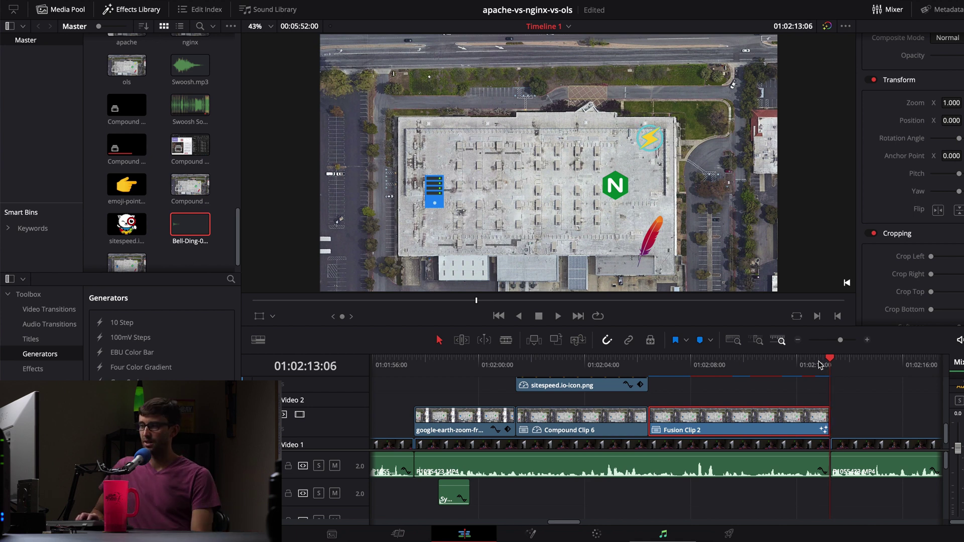